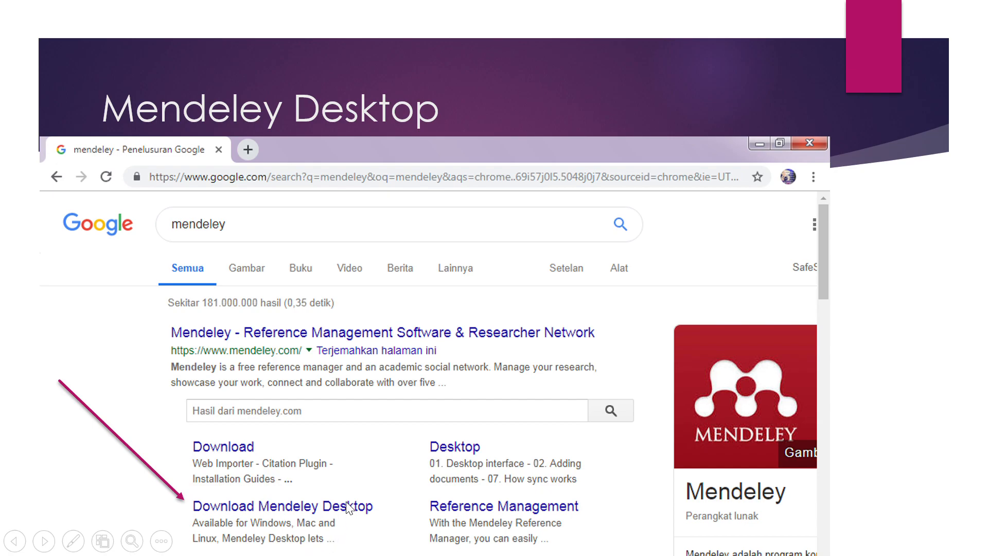
# Advance the slideshow to the INSTALL slide showing the circled Mendeley Desktop icon
pyautogui.press('Right')
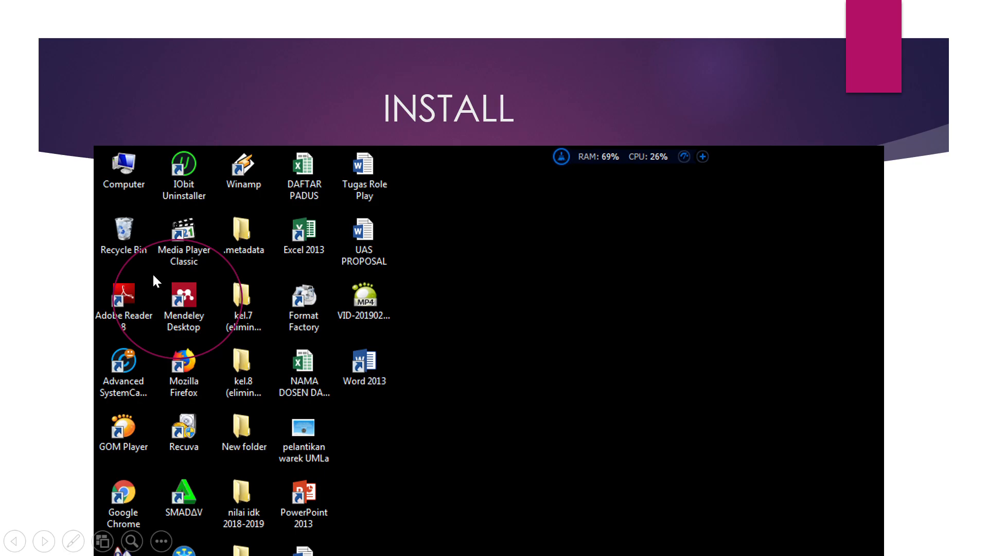
# Show the 'PENGGABUNGAN APLIKASI DI MS. WORD' section title slide
pyautogui.click(208, 349)
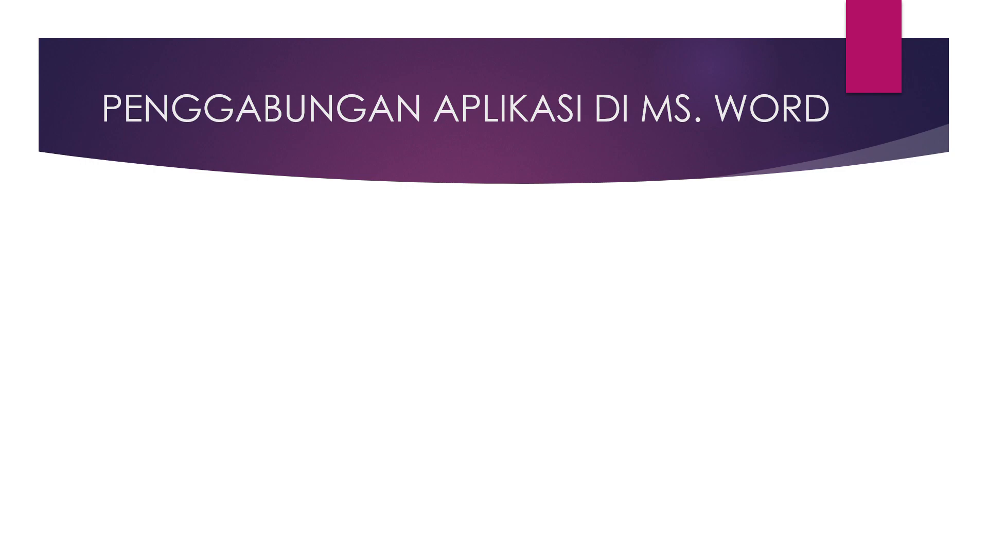
# Page through the Tools menu and Mendeley Desktop slides to the Cite-O-Matic Word screenshot
pyautogui.press('Right')
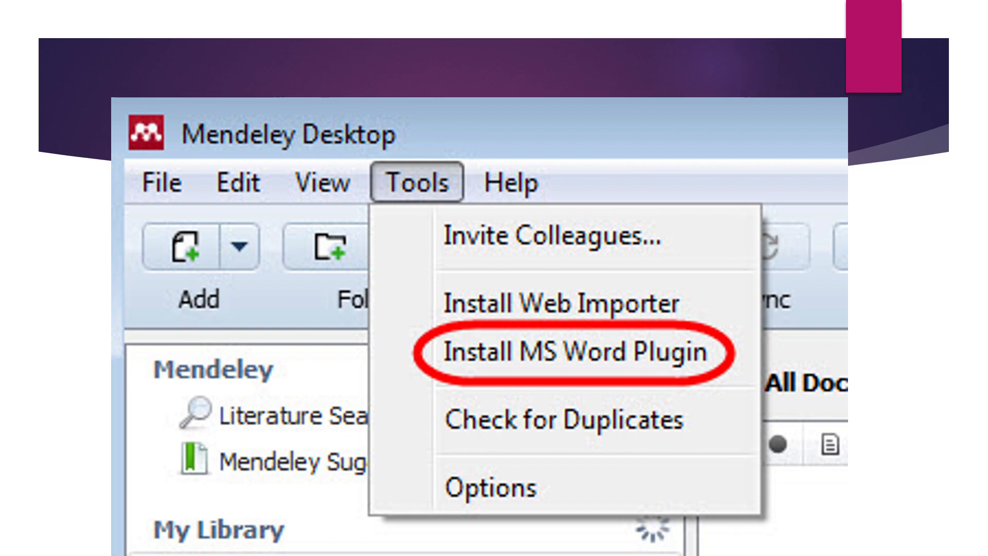
pyautogui.press('Left')
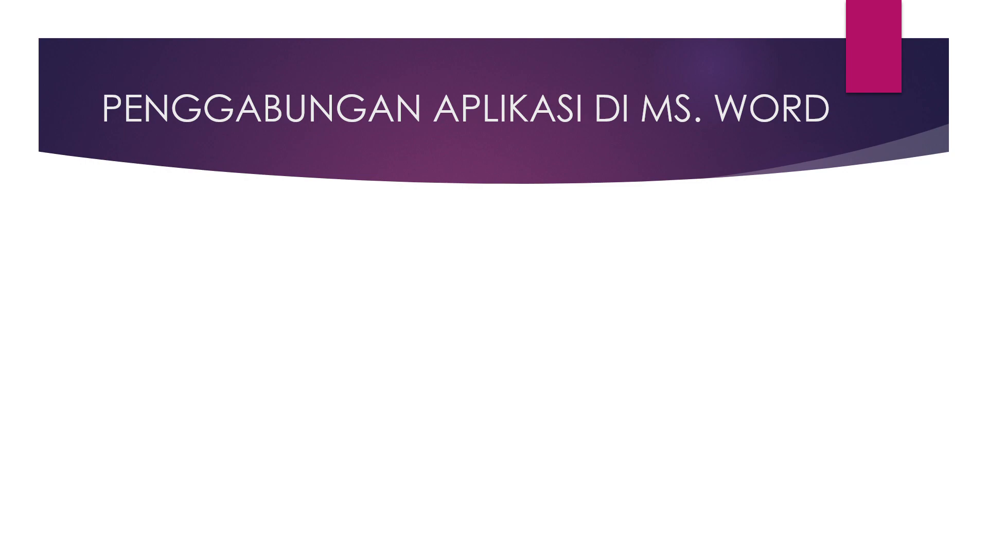
pyautogui.press('Right')
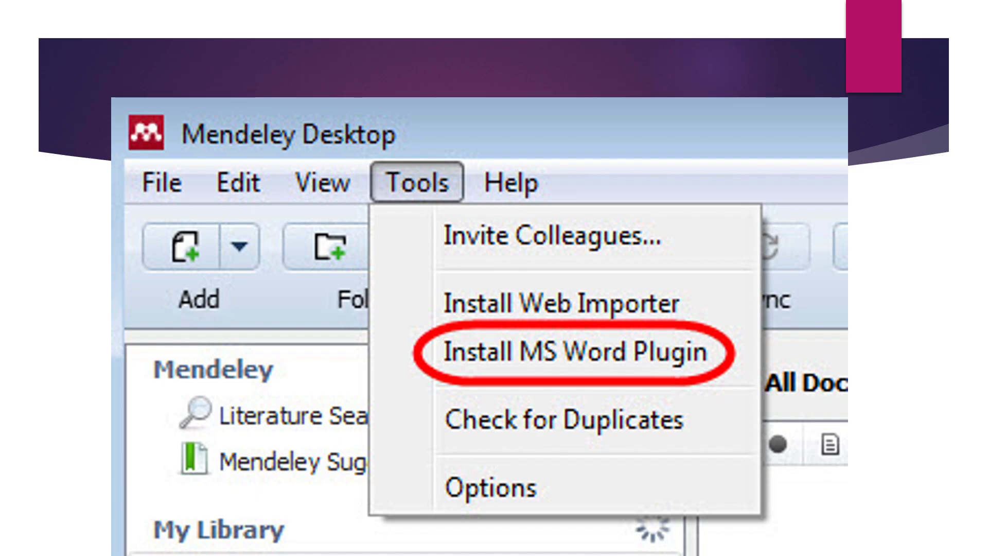
pyautogui.press('Right')
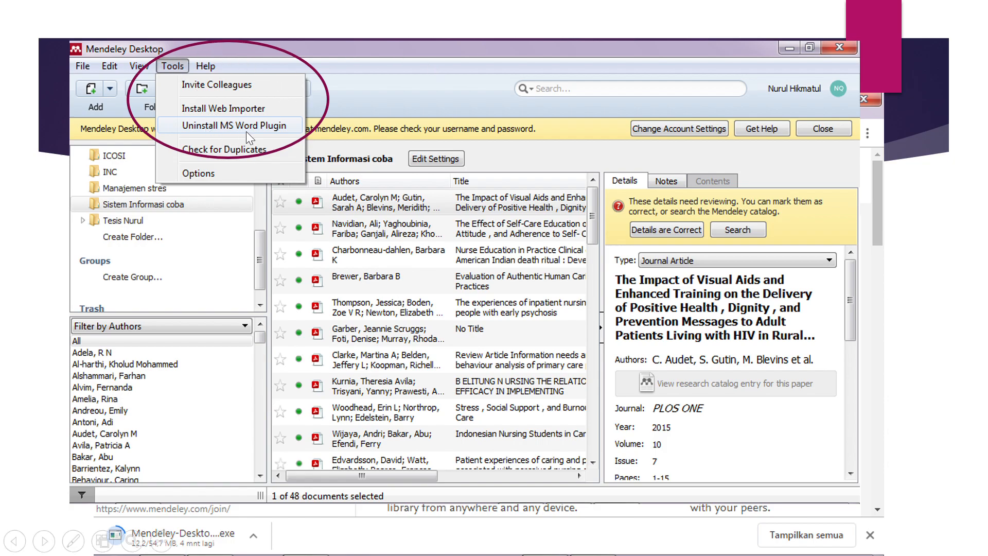
pyautogui.click(186, 131)
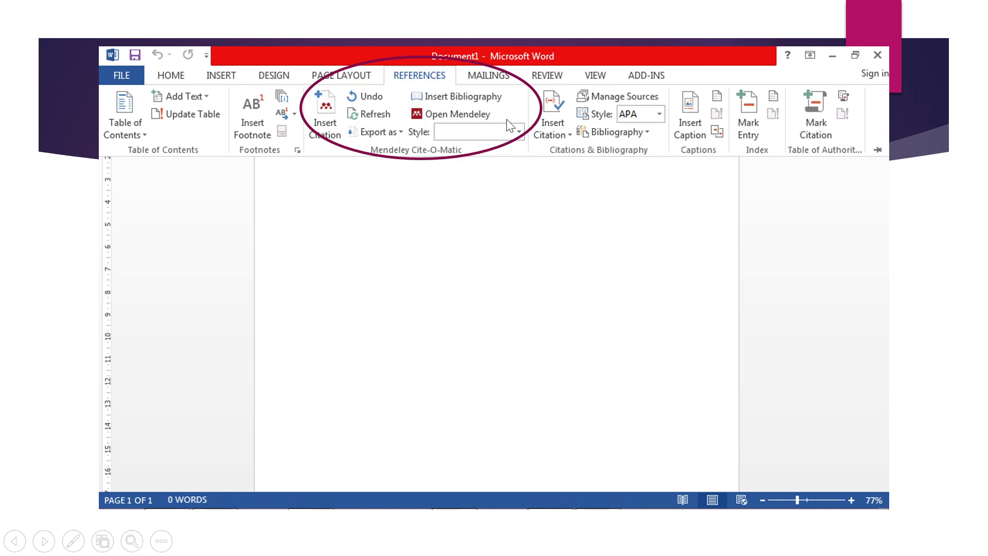
# Advance to the 'MEMASUKKAN FILE' section slide
pyautogui.press('Right')
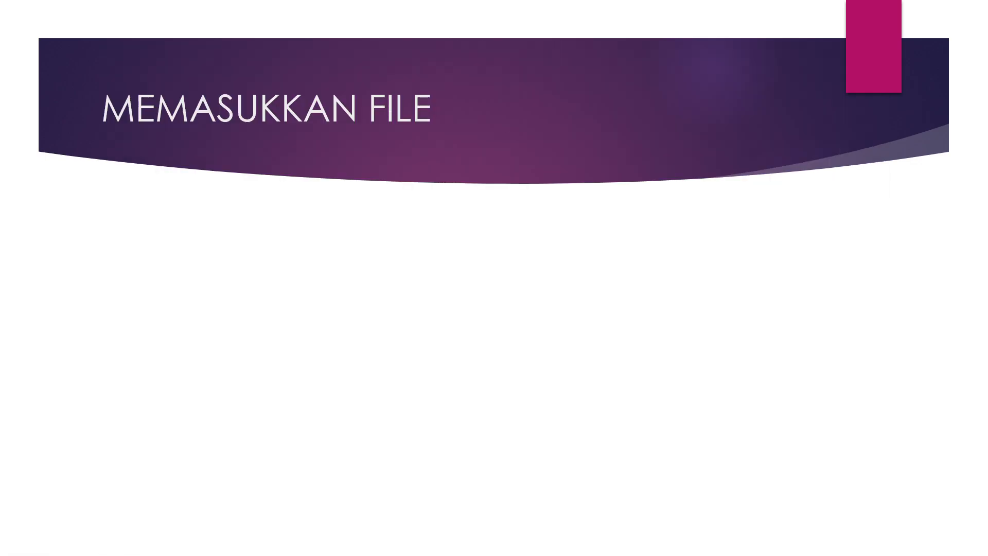
# Reveal the Mendeley screenshot, then show the Add Files dialog listing the 'KELAS 6 A' PDFs
pyautogui.press('Right')
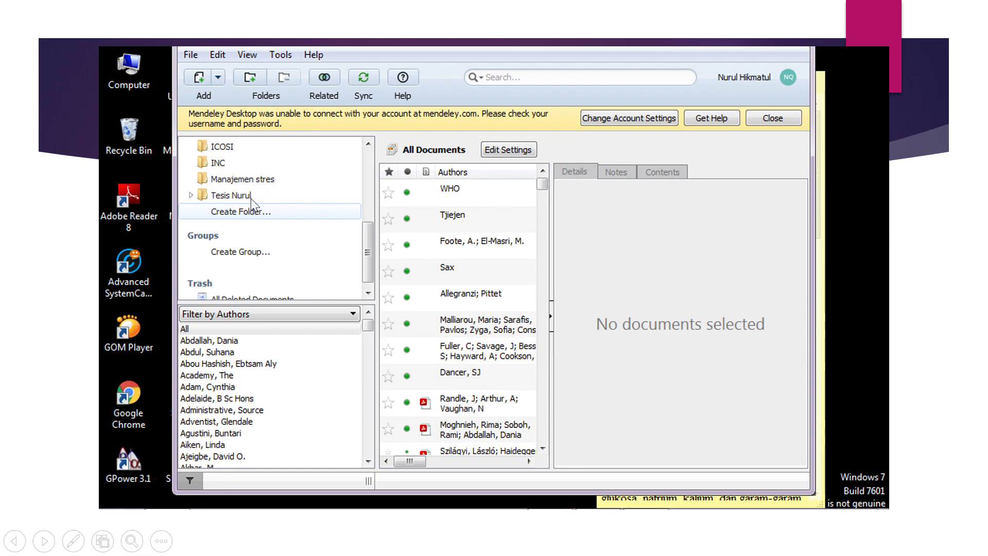
pyautogui.press('Right')
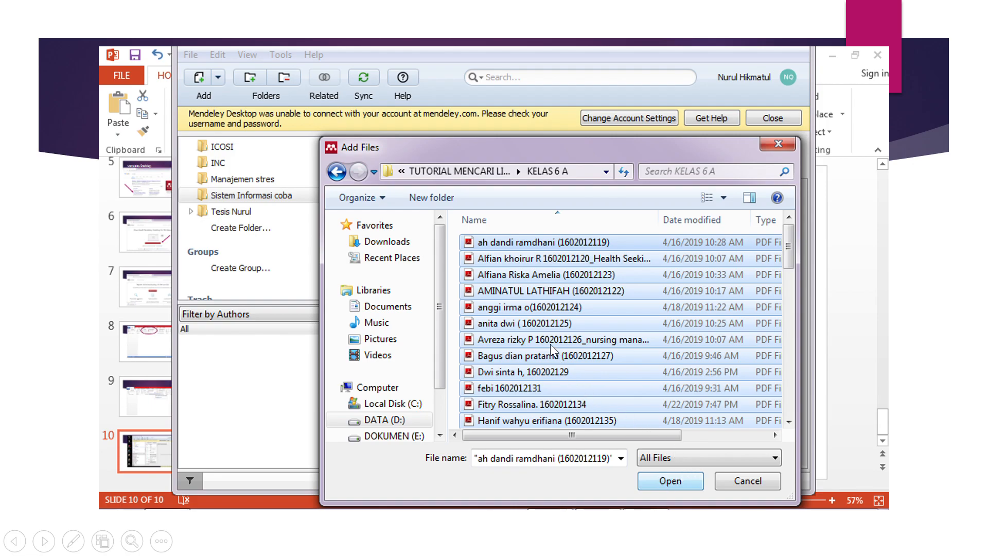
# Confirm the Add Files dialog to import the 49 selected PDFs into 'Sistem Informasi coba'
pyautogui.click(666, 480)
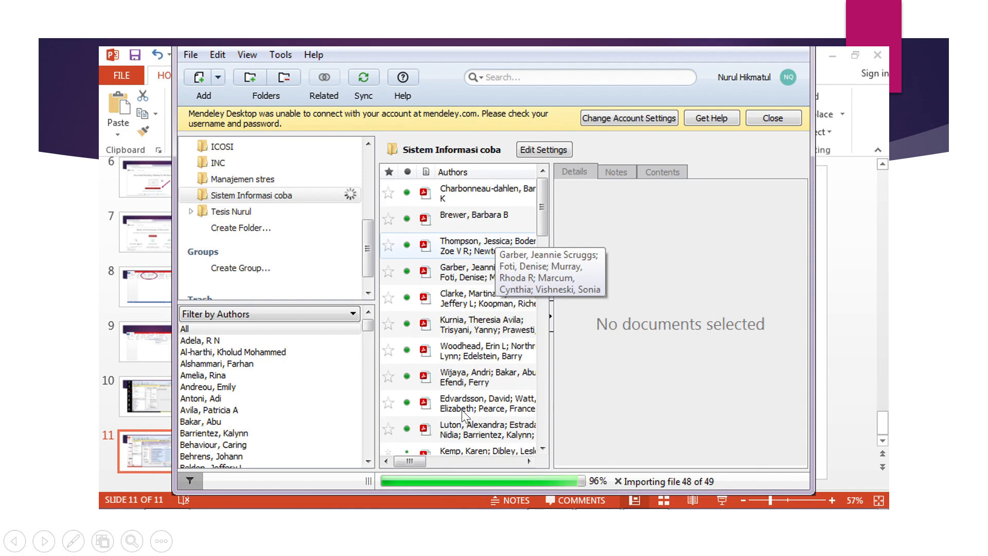
# Advance to slide 12 showing an imported article's details awaiting review
pyautogui.click(467, 304)
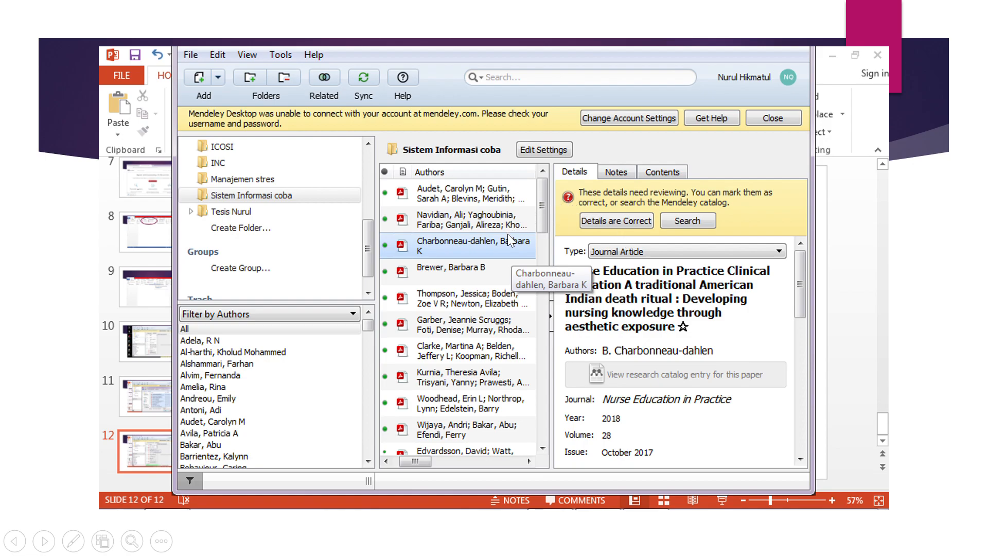
# Show the 'MENGISI JUDUL JURNAL YANG TIDAK OTOMATIS MUNCUL' title slide
pyautogui.click(690, 248)
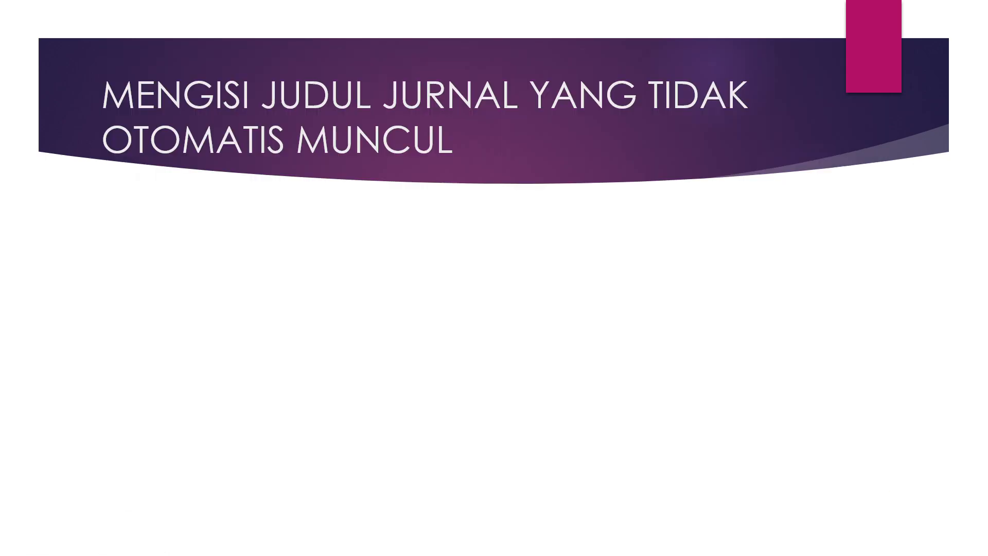
# Show the slide marking empty Journal, Volume and Issue fields as 'TIDAK TERISI LENGKAP'
pyautogui.press('Right')
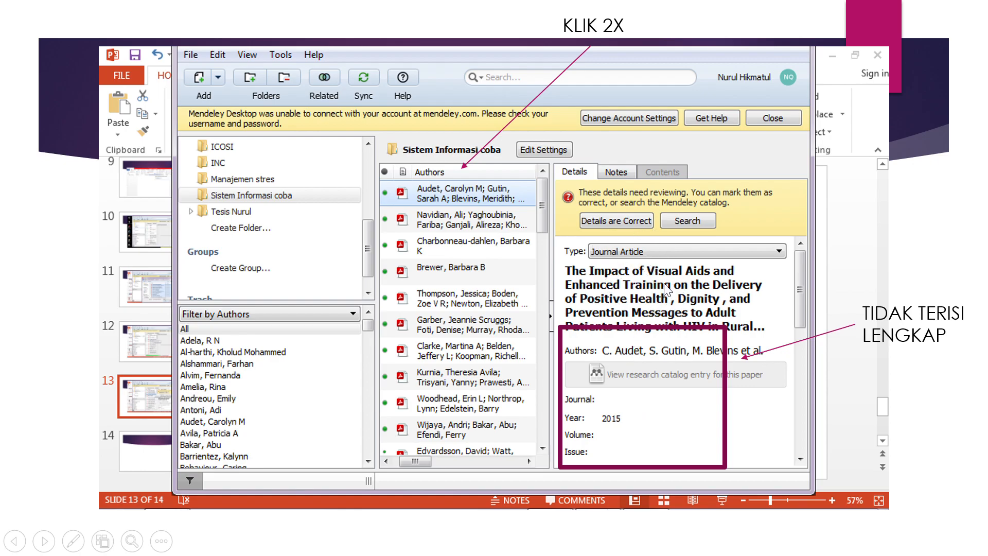
# Present the opened PLOS ONE article slide, then continue to 'MEMASUKKAN REFERENSI YANG TIDAK ADA FILE NYA'
pyautogui.click(649, 287)
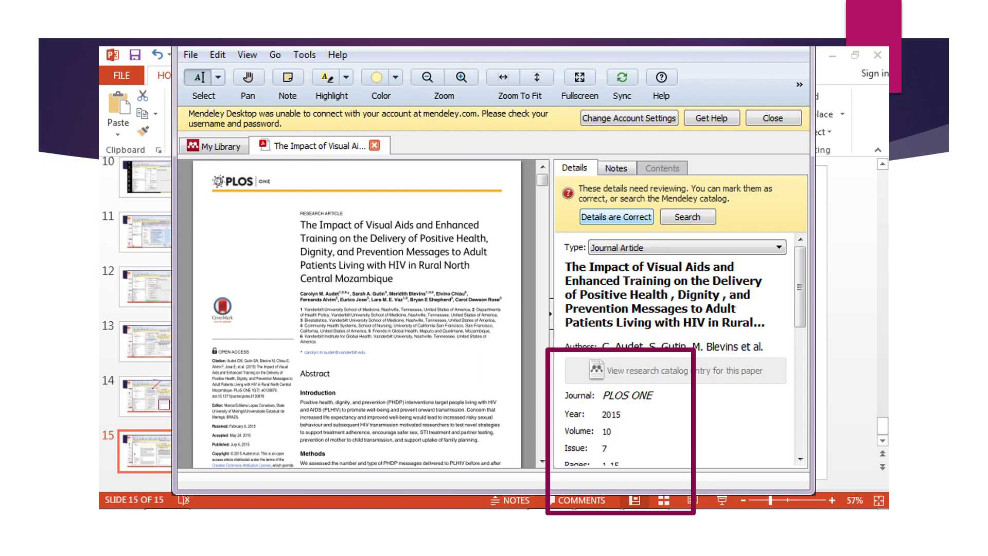
pyautogui.press('Left')
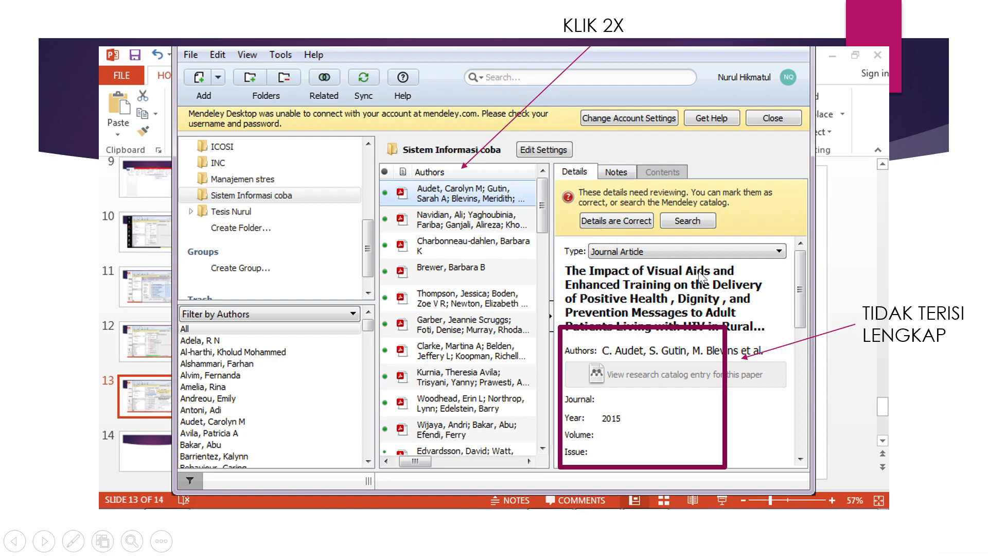
pyautogui.click(719, 294)
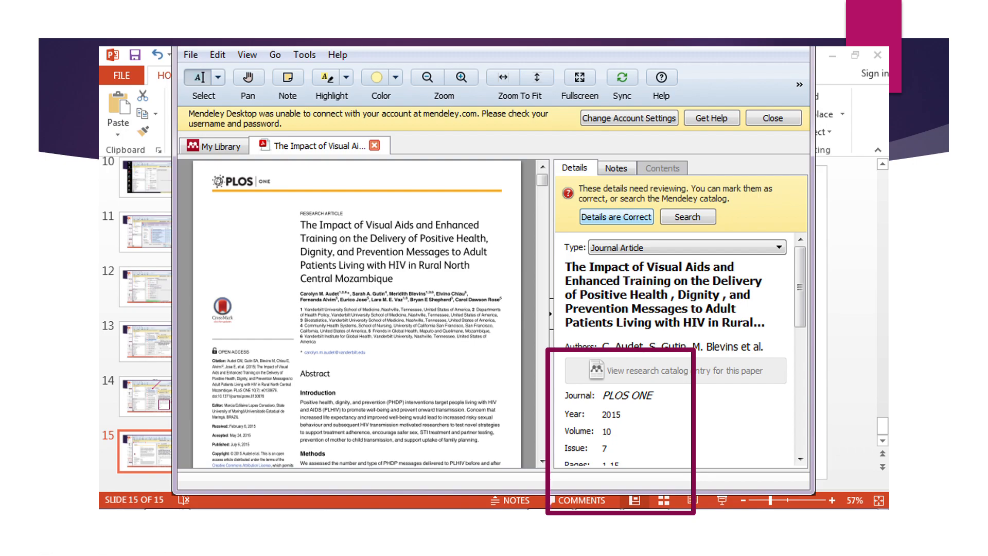
pyautogui.press('Right')
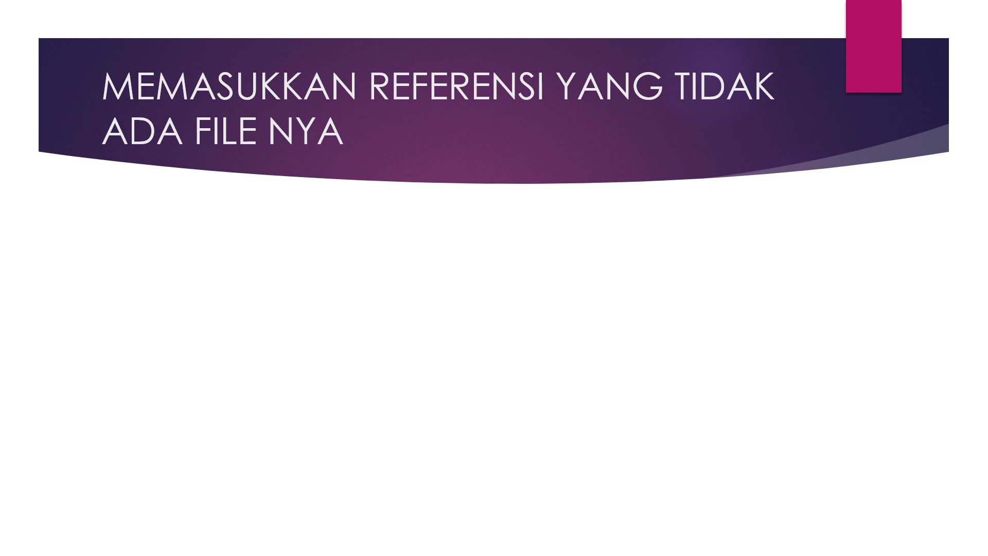
# Advance past the Mendeley File menu screenshot to the New Document dialog slide
pyautogui.press('Right')
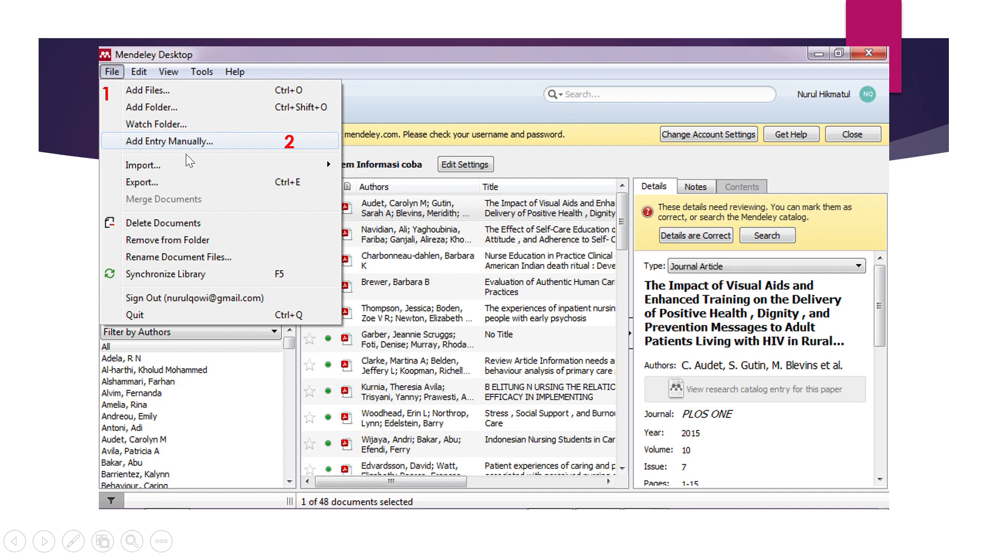
pyautogui.click(246, 146)
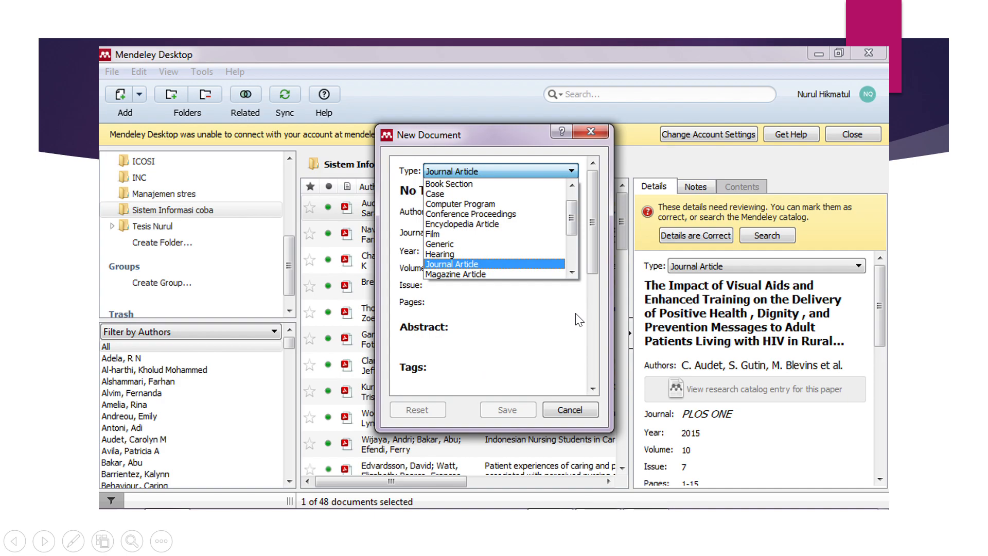
# Advance past the New Document dialog slide to the MENGGANTI TIPE REFERENSI title slide
pyautogui.scroll(-10, 579, 319)
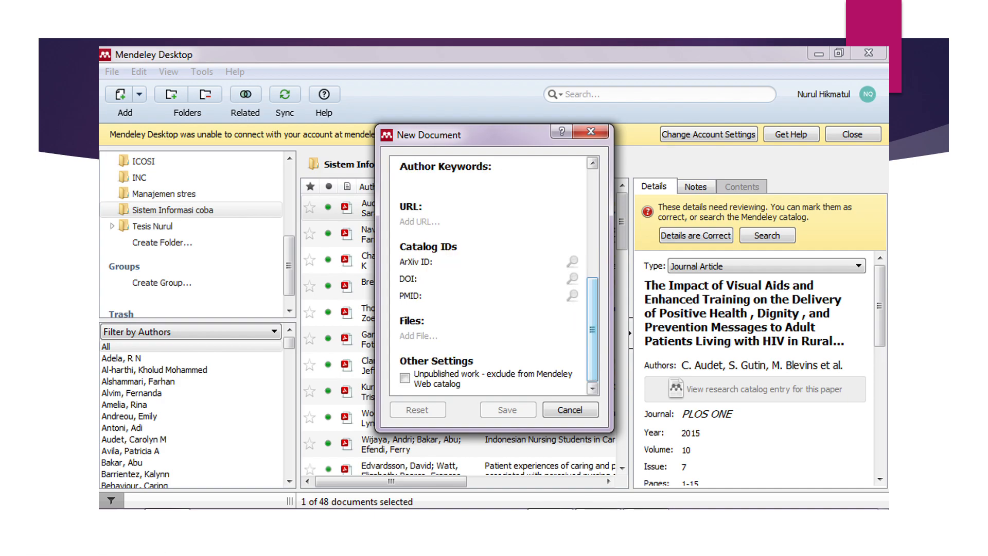
pyautogui.click(513, 243)
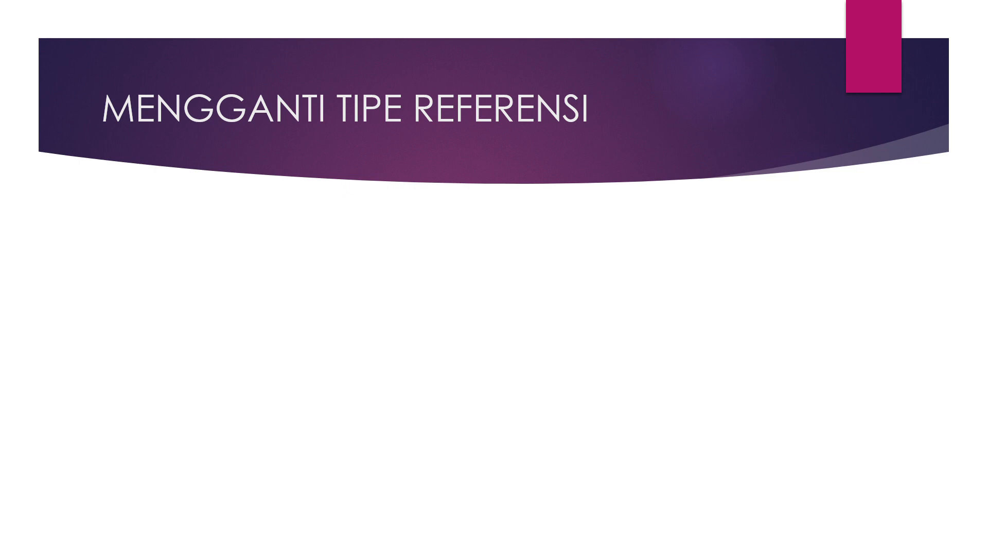
# Step through the Word and Mendeley citation style slides to the MEMASUKKAN SITASI title
pyautogui.press('Right')
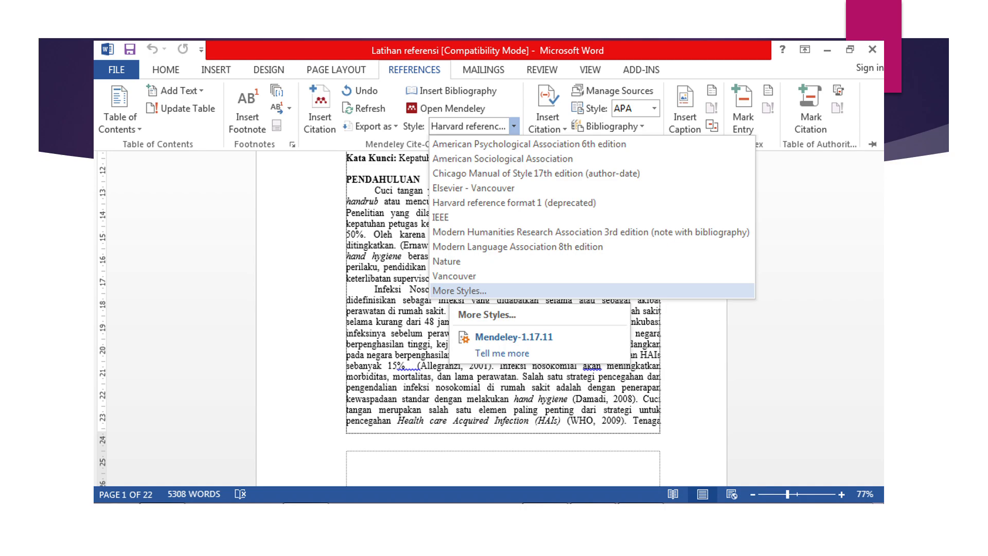
pyautogui.click(526, 205)
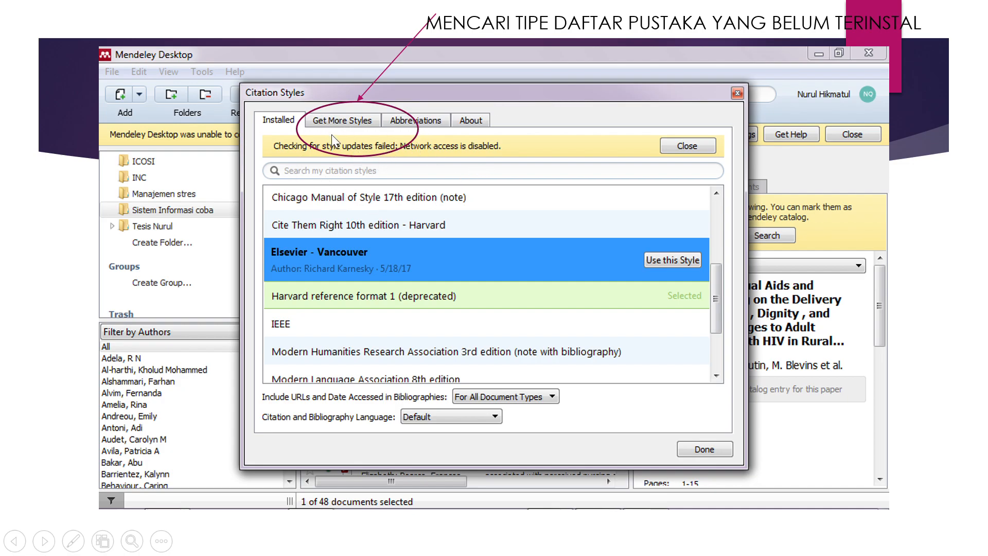
pyautogui.click(471, 238)
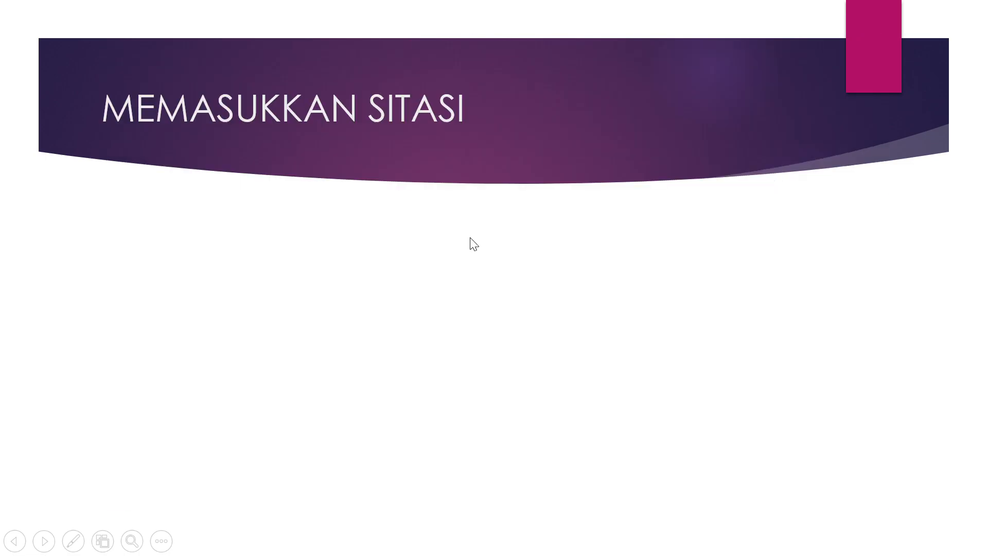
pyautogui.press('Left')
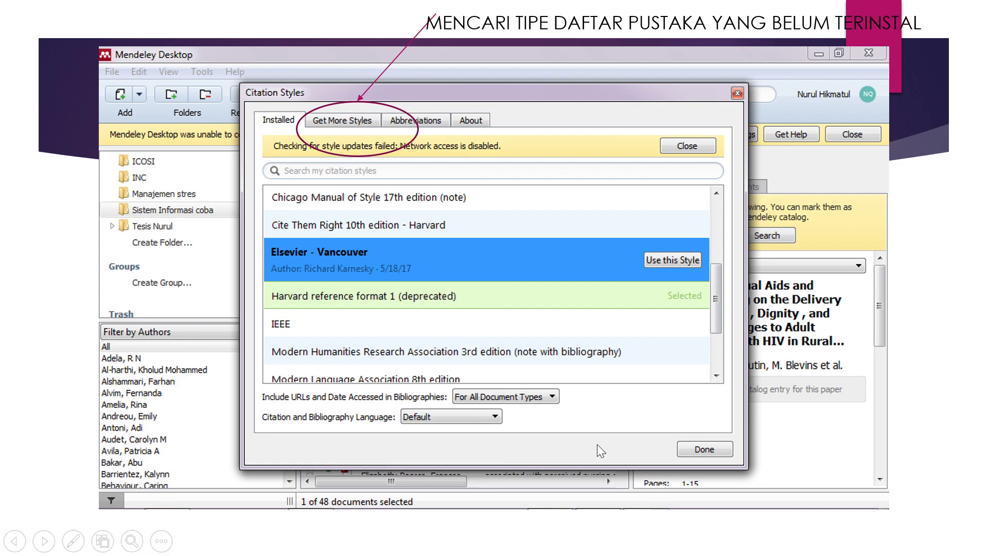
pyautogui.click(696, 449)
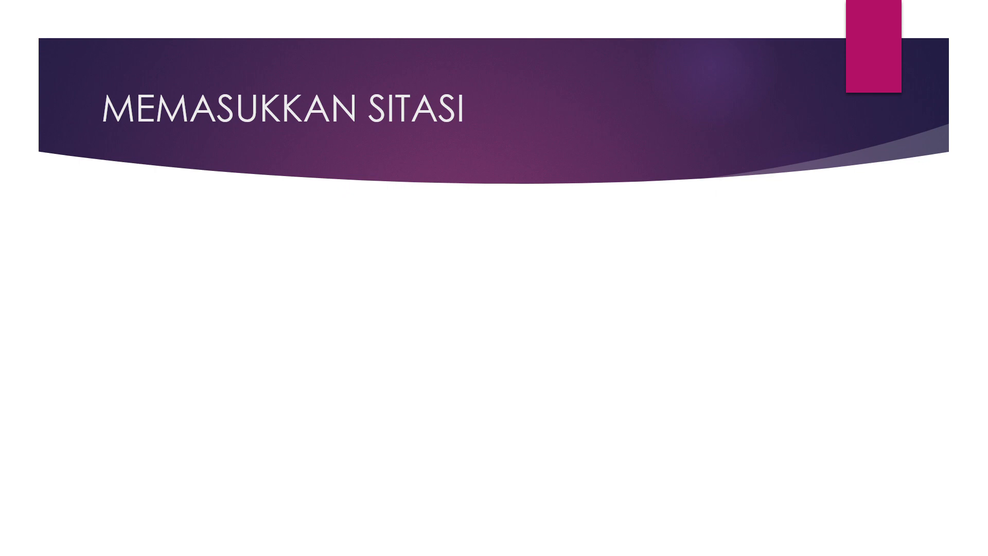
# Advance from the MEMASUKKAN SITASI title toward the Melakukan sitasi slide
pyautogui.press('Right')
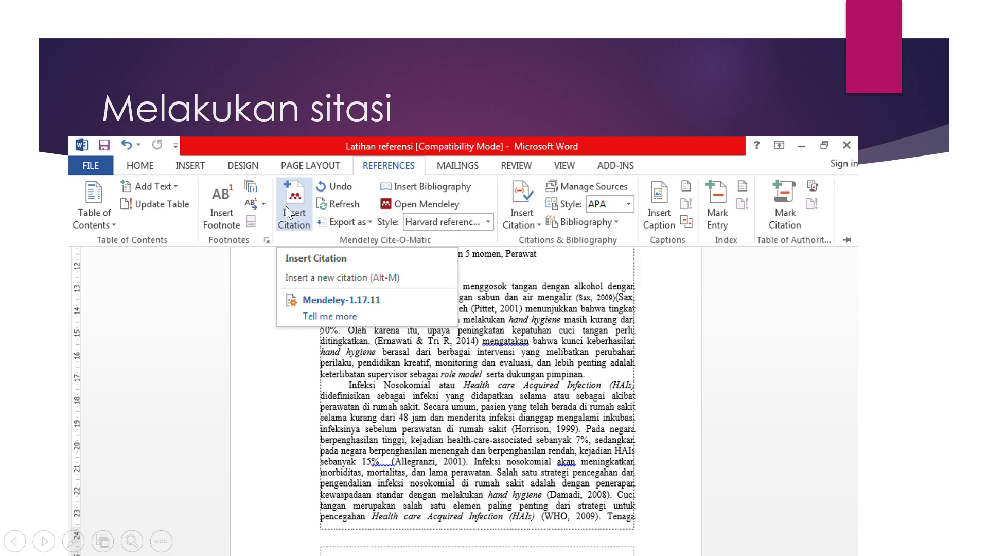
# Advance to the citation search slide, then to the merged (Sax, 2009; WHO, 2009; Ernawati et al., 2014) citation
pyautogui.click(404, 250)
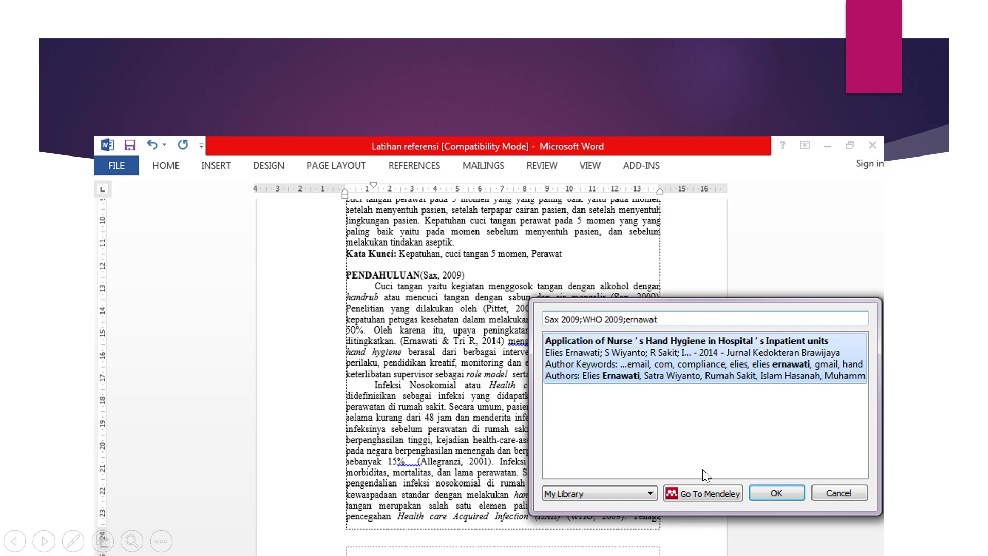
pyautogui.click(521, 382)
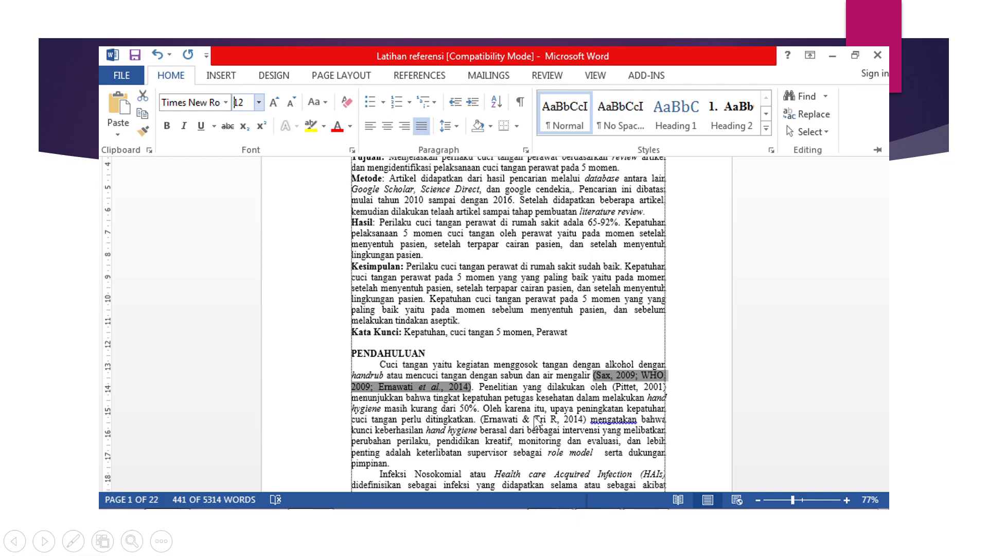
# Advance to the slide titled (WHO, 2009) → WHO (2009)
pyautogui.press('Right')
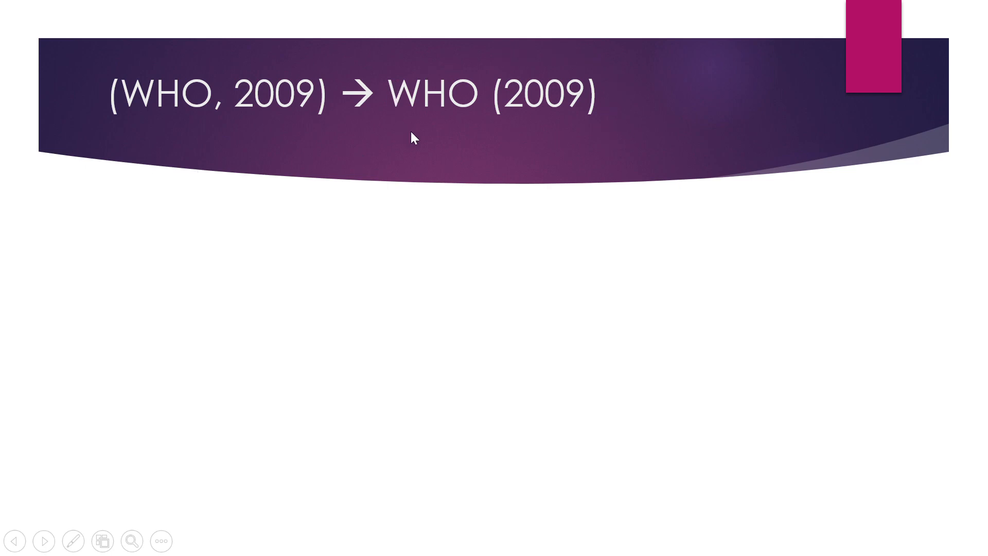
# Play the animation showing the Word screenshot with 'Menurut (WHO, 2009)' circled
pyautogui.click(522, 153)
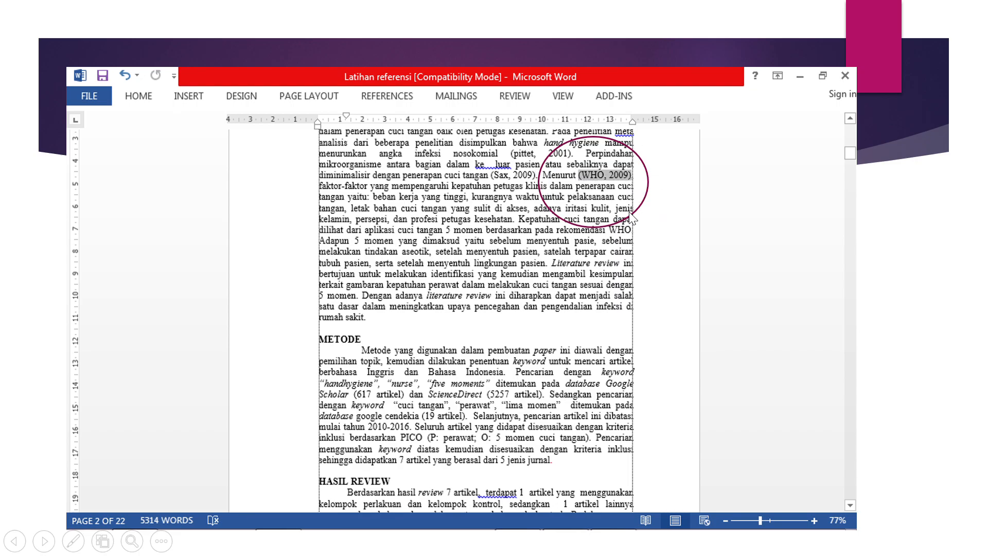
# Advance to the Keep Citation Edit prompt for 'Menurut WHO (2009)', then the reverted-citation slide
pyautogui.click(604, 172)
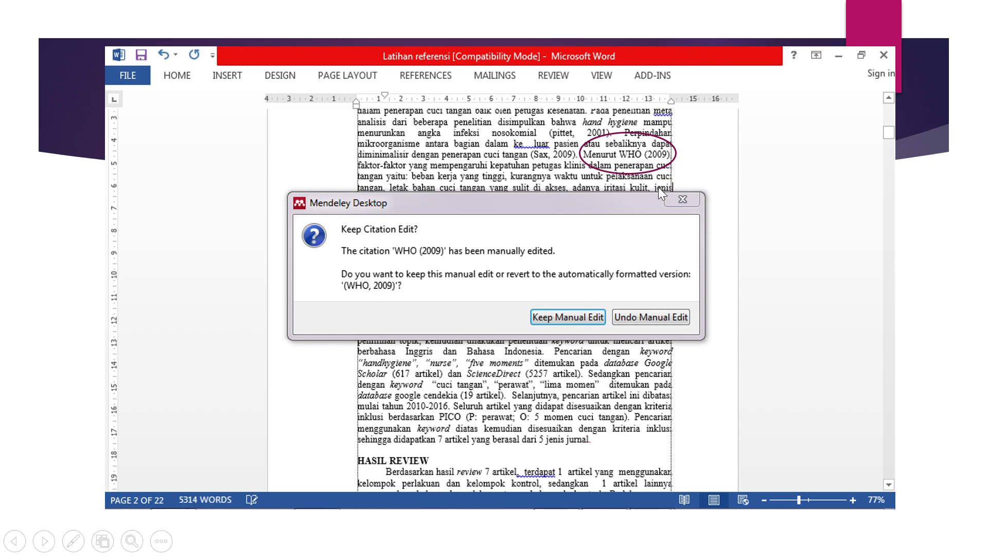
pyautogui.click(659, 186)
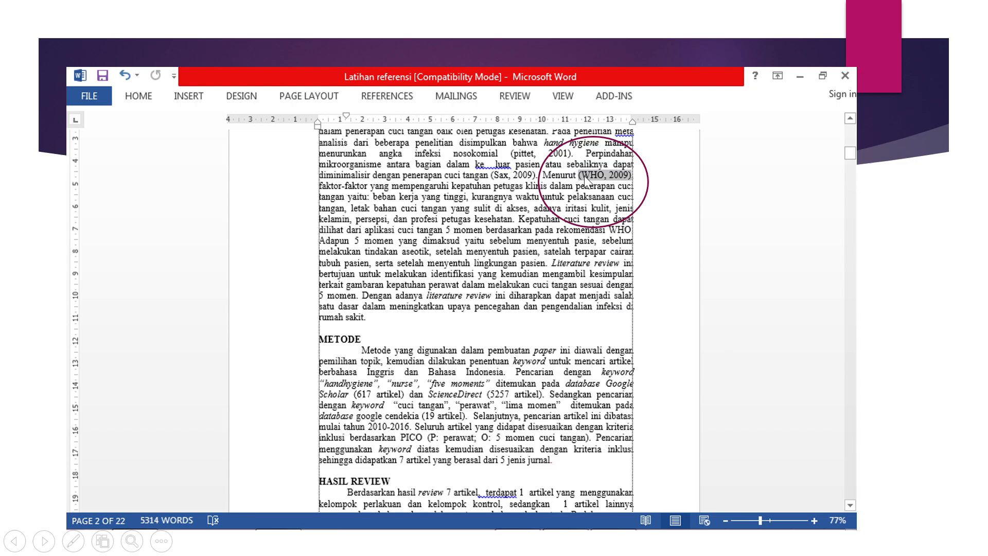